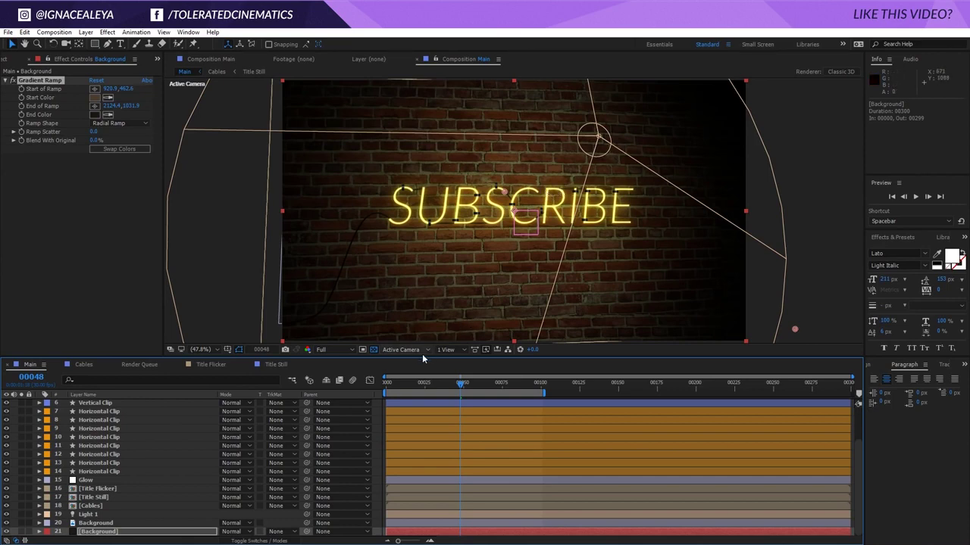
Scrub later in the animation and reveal the Camera Control layer's animated rotation keyframes.
drag(408, 389, 501, 386)
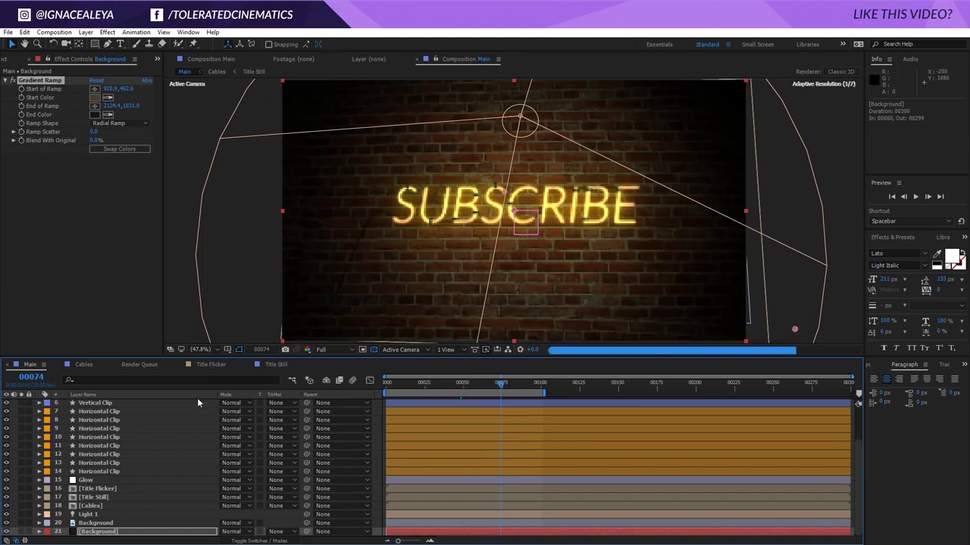
scroll(112, 434, up, 3)
click(106, 404)
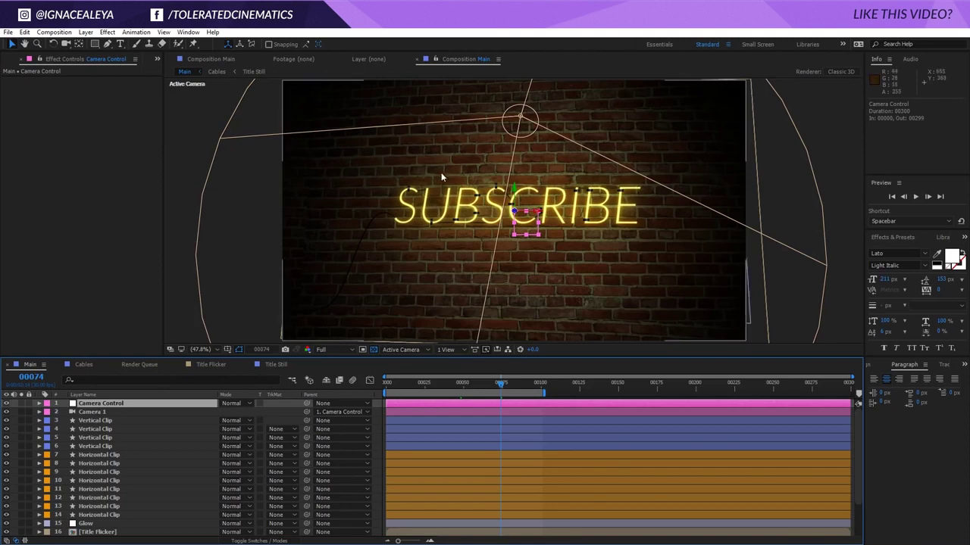
key(u)
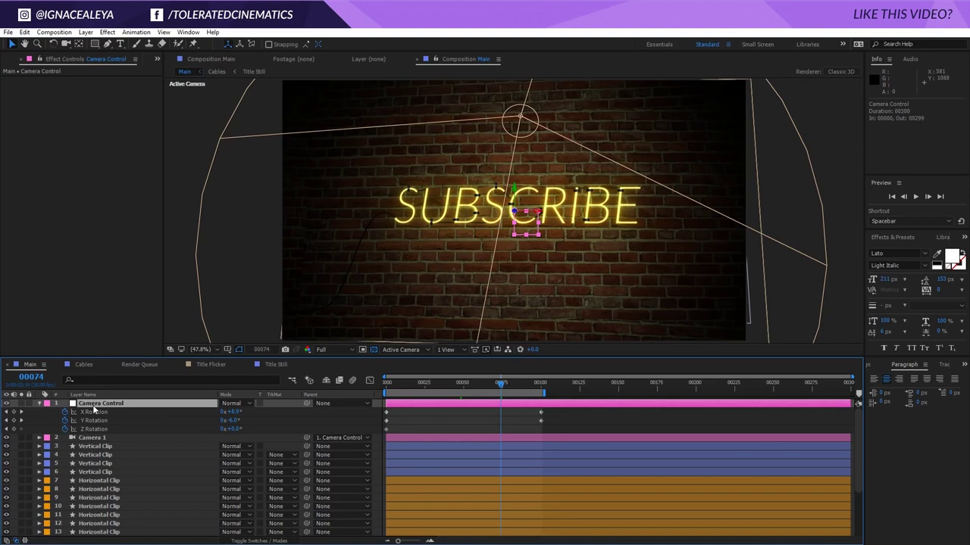
Hide and re-show the brick wall Background layer to inspect the gradient underneath.
scroll(75, 470, down, 3)
scroll(76, 469, down, 3)
click(92, 524)
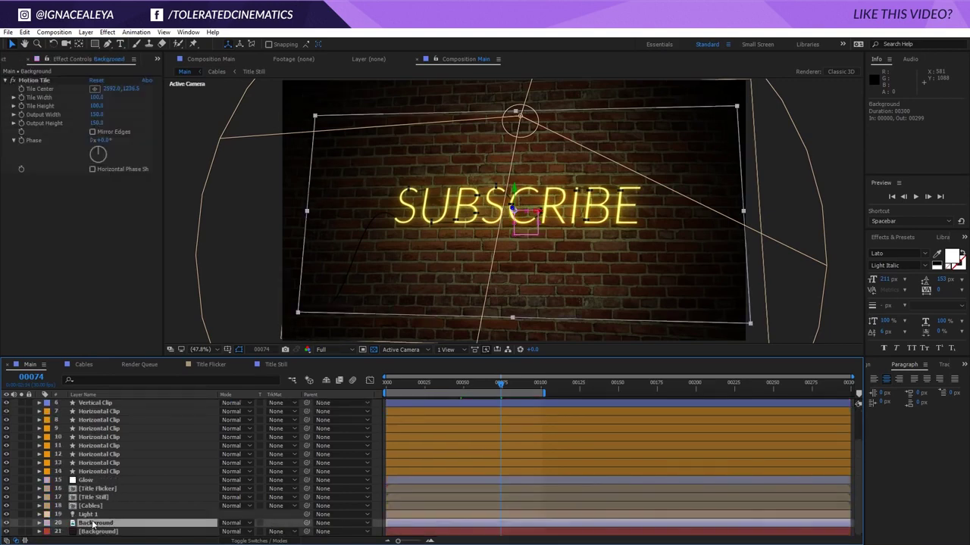
click(6, 524)
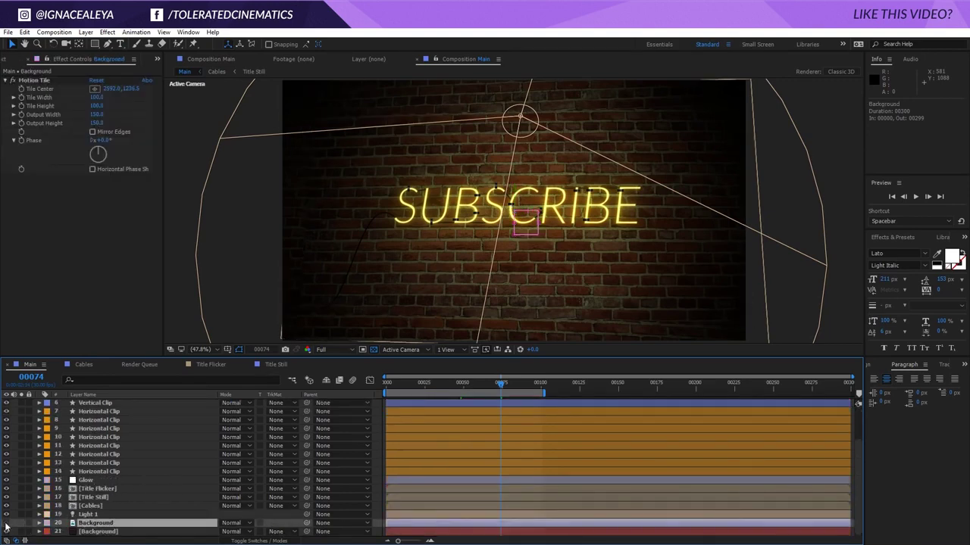
click(95, 532)
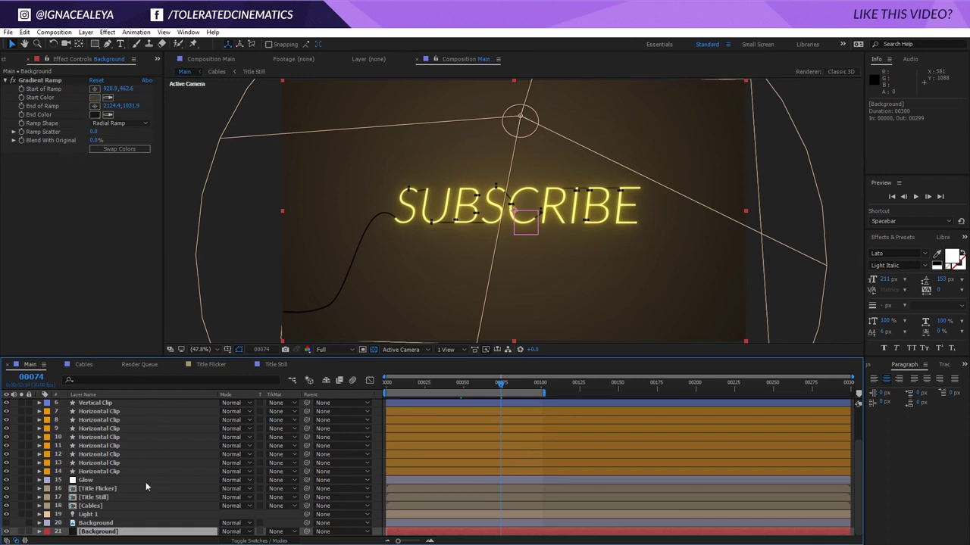
click(6, 523)
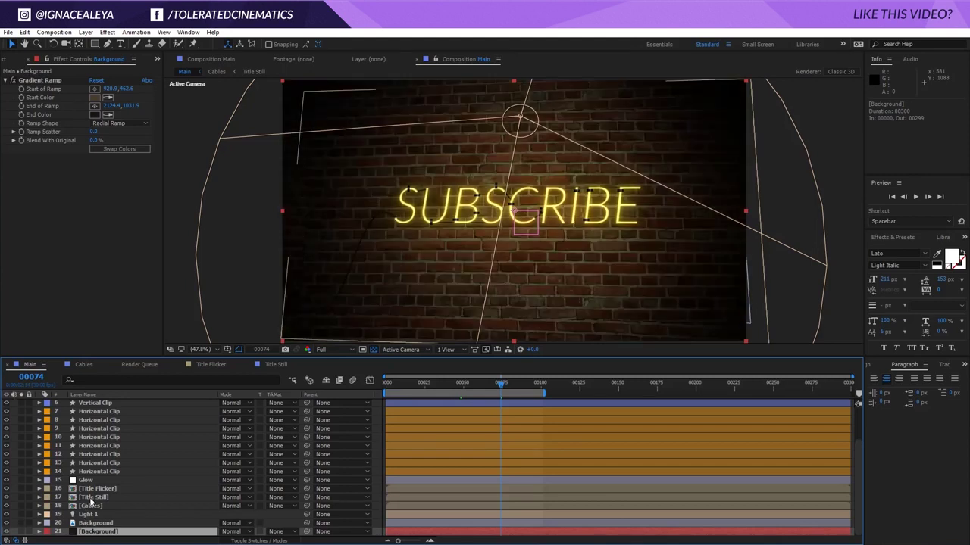
Open the Title Still comp to inspect its plain white SUBSCRIBE text, then return to Main.
click(4, 60)
click(26, 199)
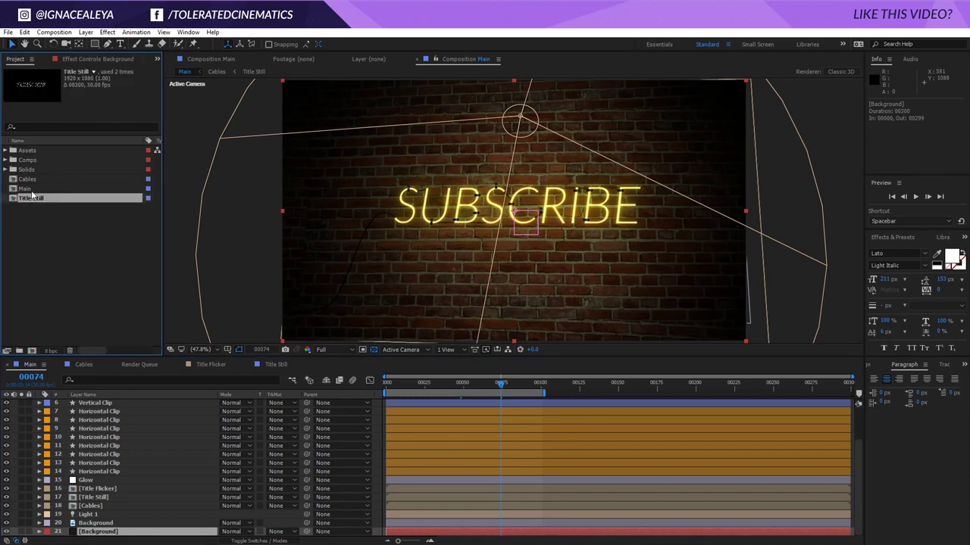
double_click(27, 199)
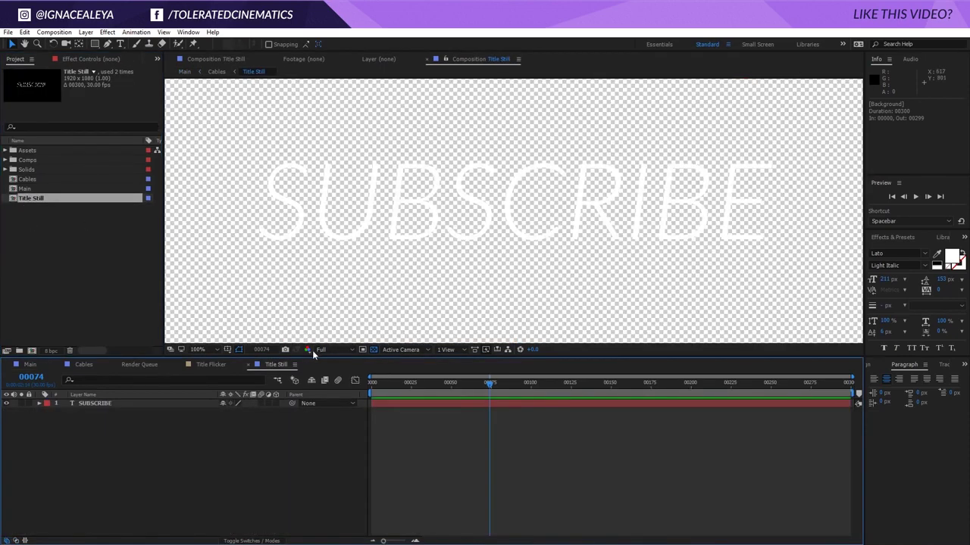
click(374, 350)
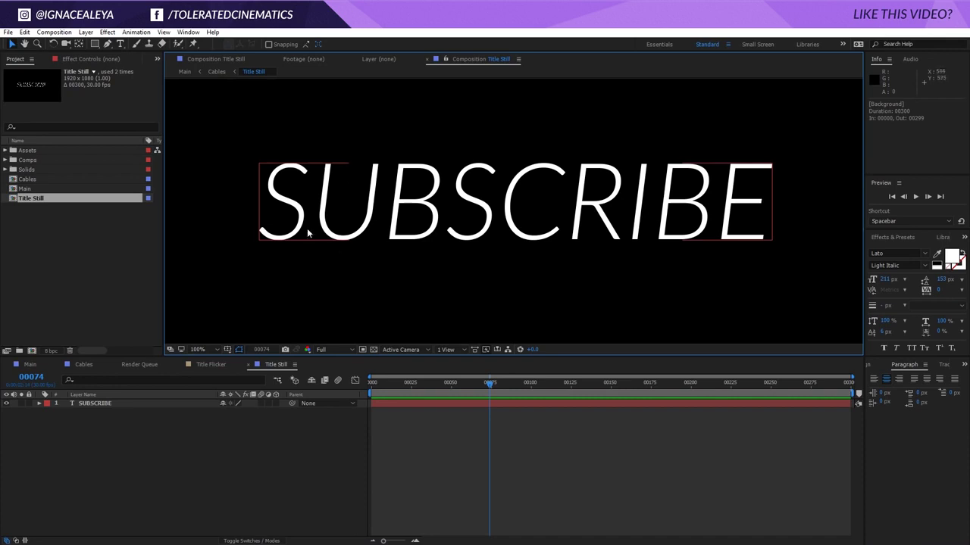
click(120, 43)
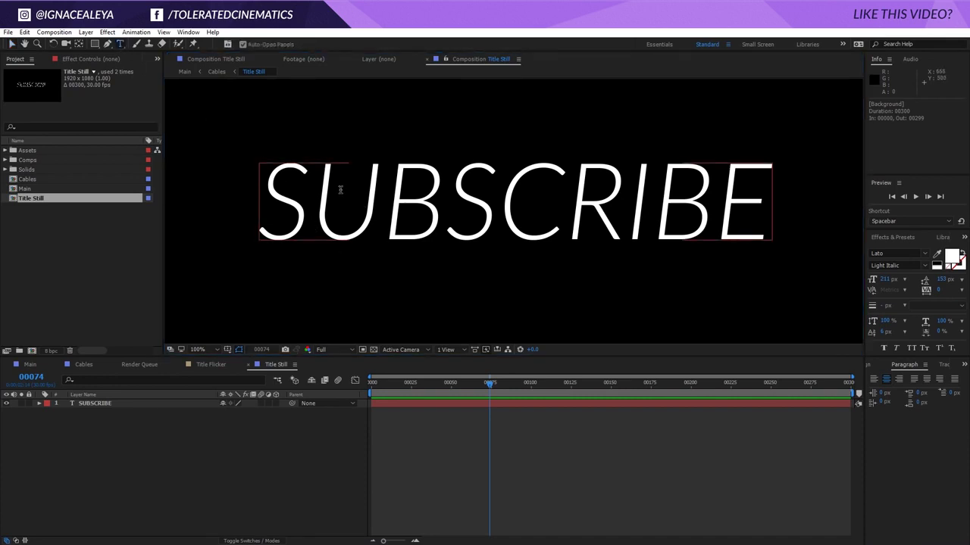
click(32, 364)
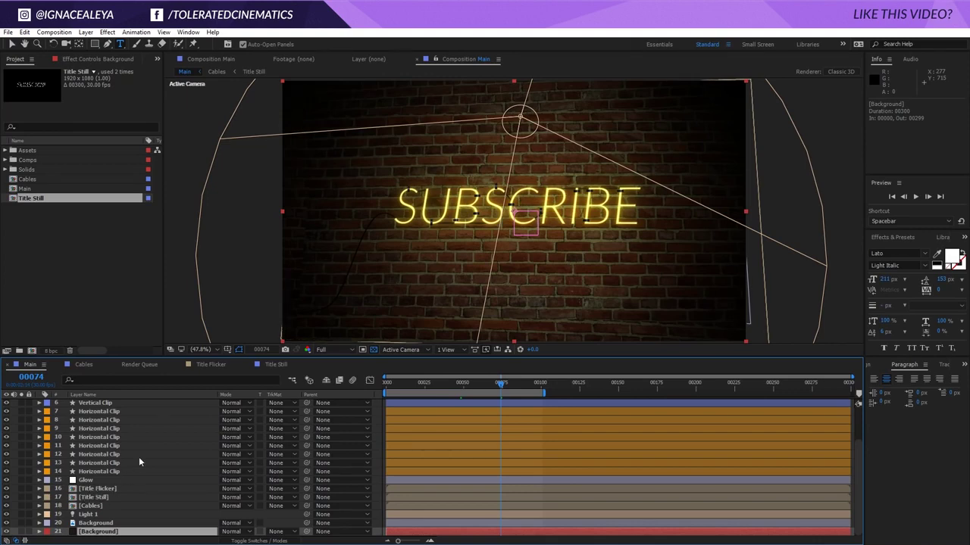
View the comp at 100% and hide Horizontal Clip layers 7–13.
click(109, 471)
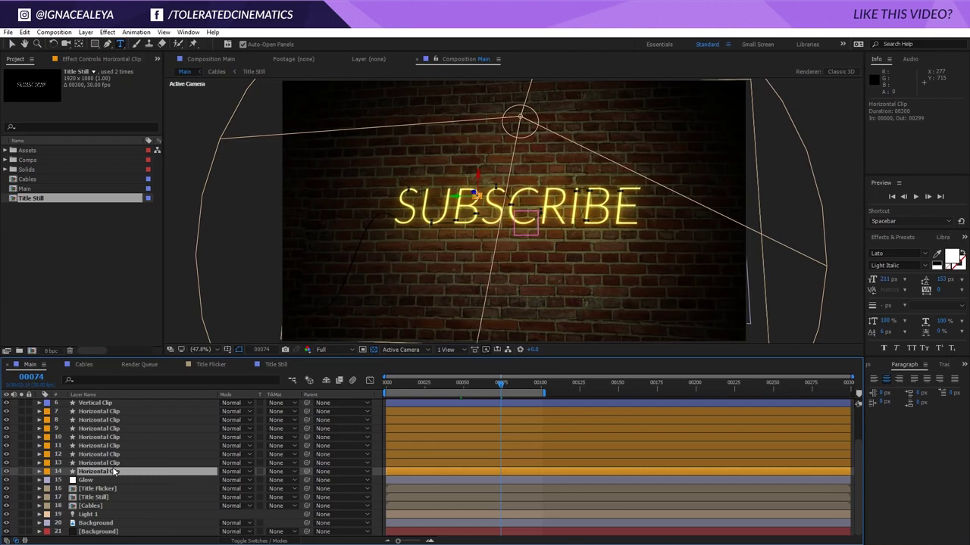
key(slash)
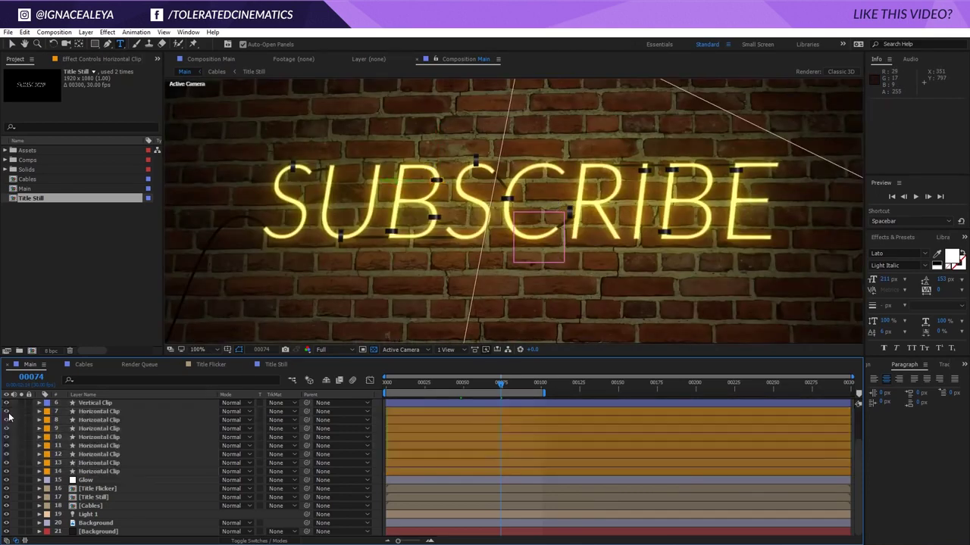
mouse_move(8, 468)
mouse_down()
mouse_move(8, 412)
mouse_move(7, 471)
mouse_up()
scroll(8, 470, up, 2)
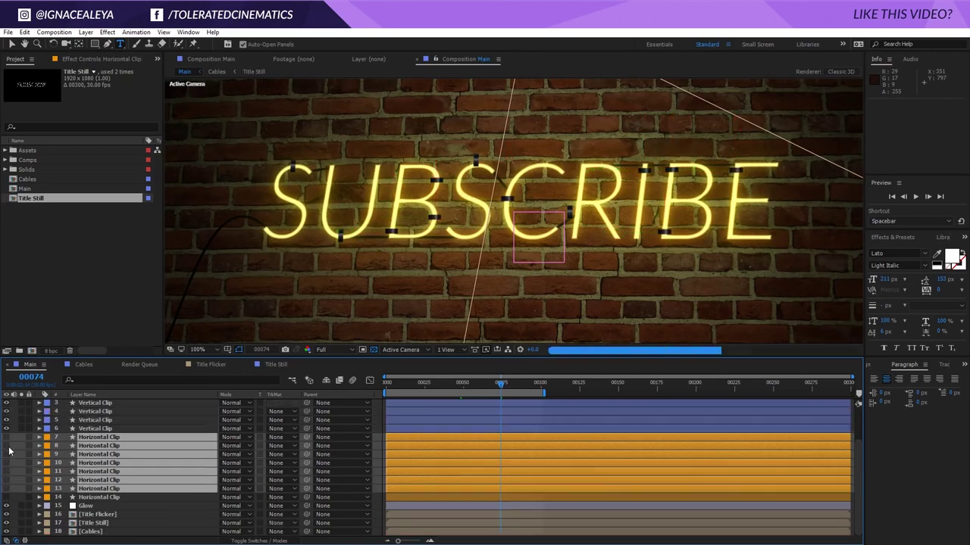
scroll(7, 455, up, 3)
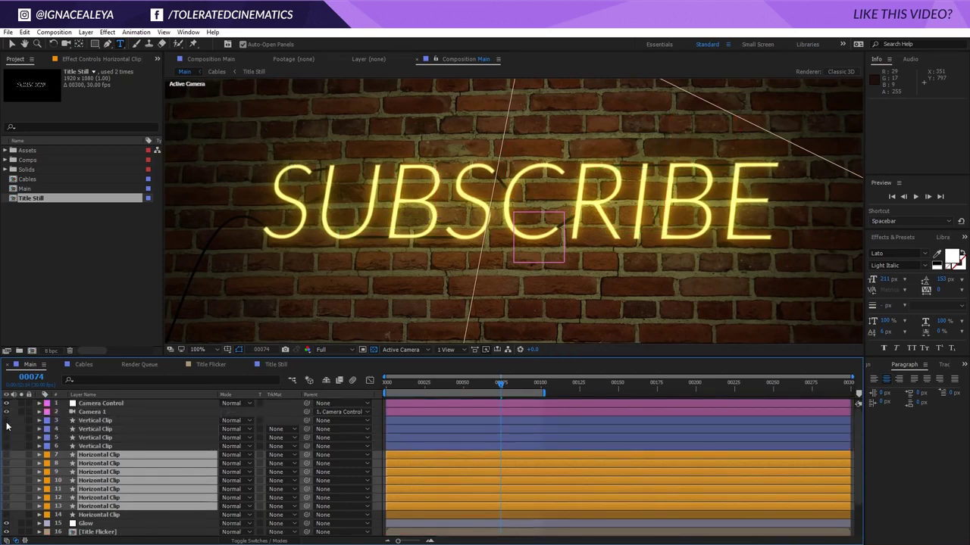
Turn the first Vertical Clip back on and drag it to the right.
click(6, 420)
click(91, 421)
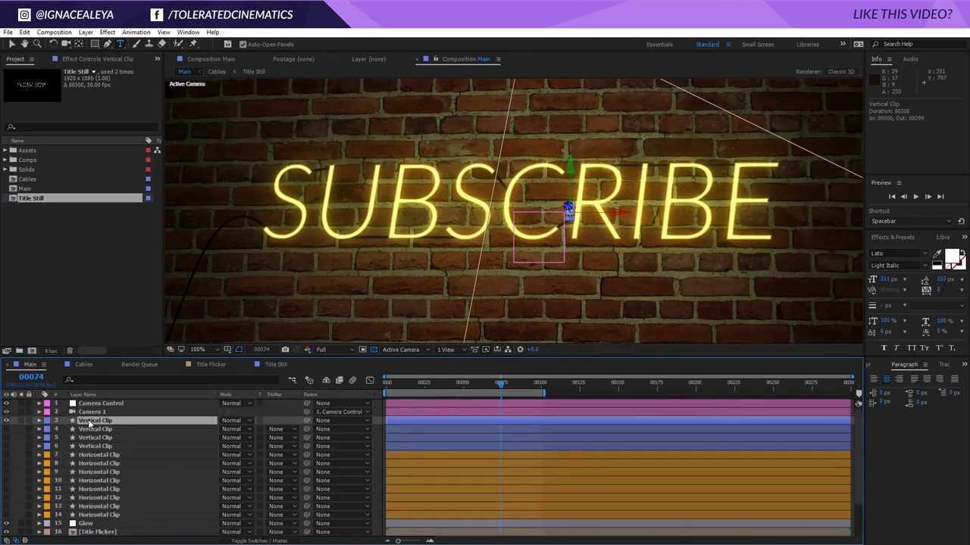
click(13, 44)
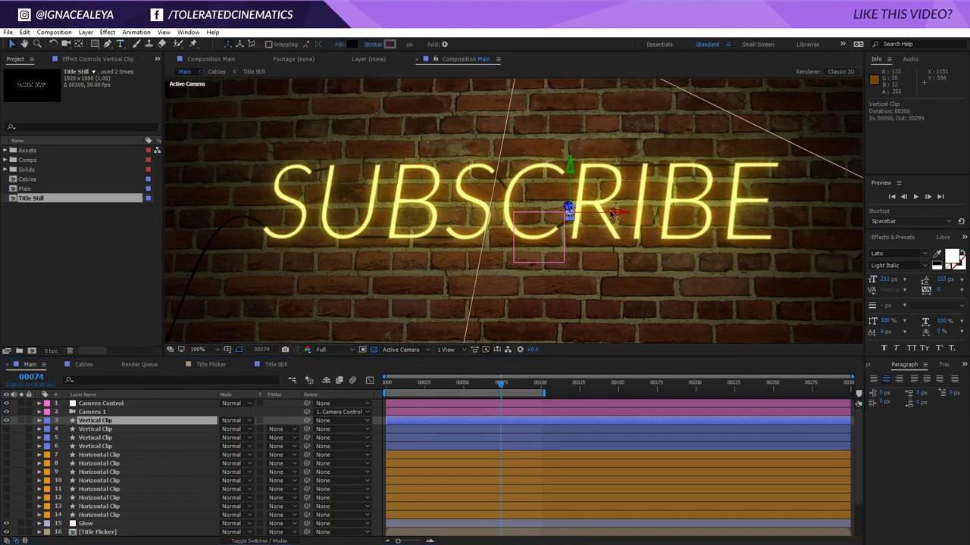
mouse_move(612, 215)
mouse_down()
mouse_move(684, 221)
mouse_move(678, 189)
mouse_up()
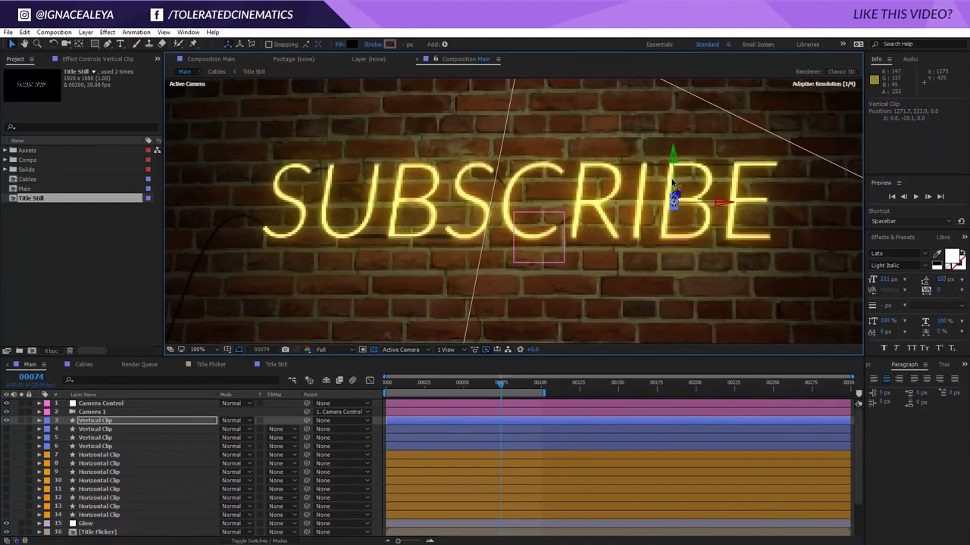
Nudge the first Vertical Clip slightly further right, near the last B.
click(543, 445)
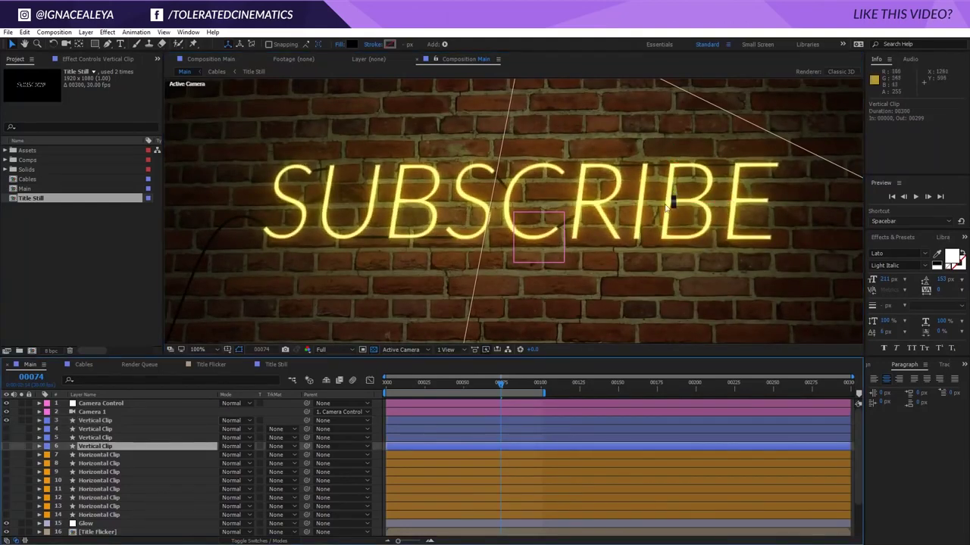
click(91, 412)
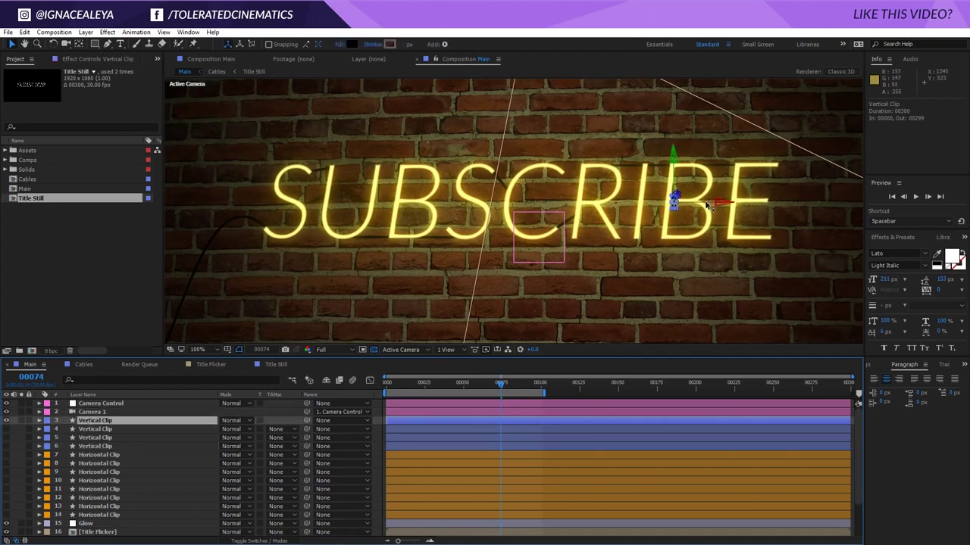
drag(672, 220, 698, 231)
click(585, 430)
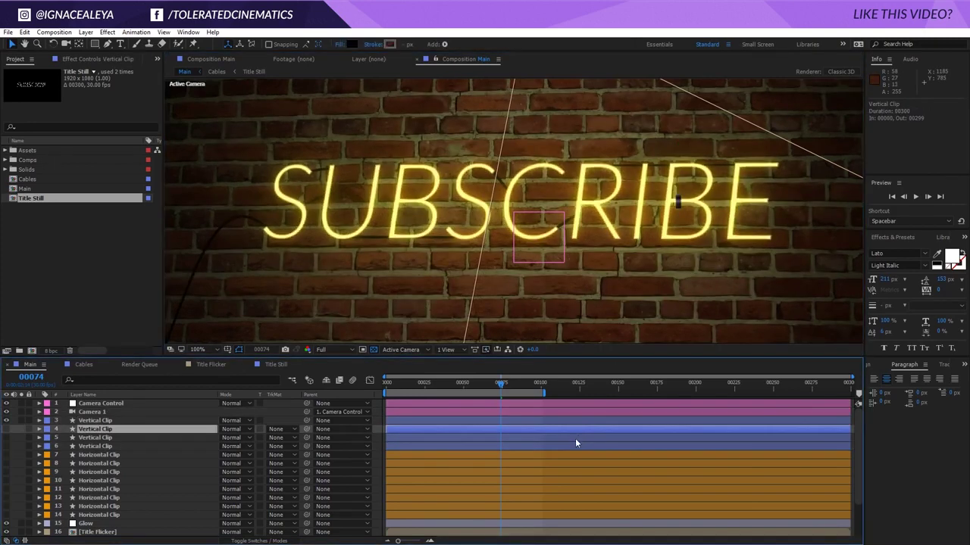
scroll(100, 483, down, 1)
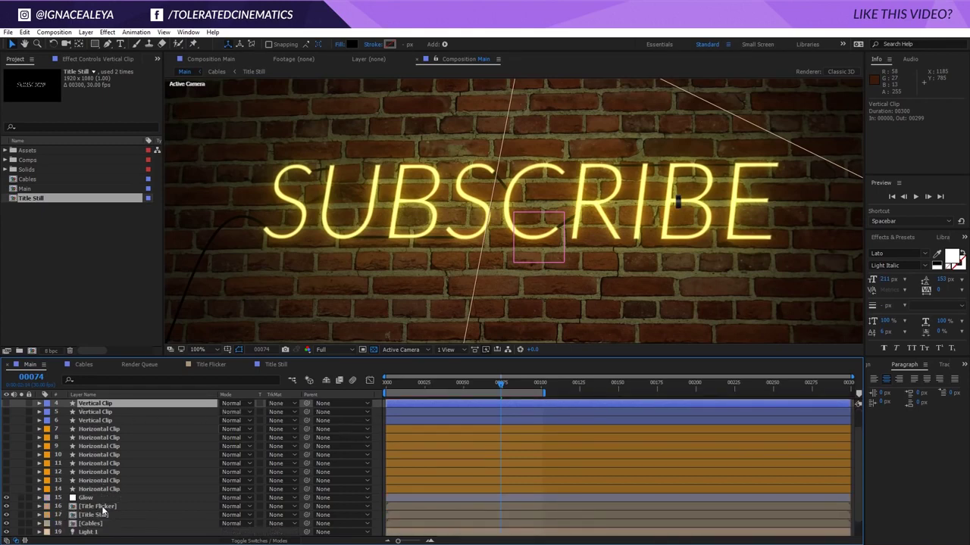
Change Title Flicker's Fill effect colour from yellow to blue and zoom out on the scene.
click(97, 506)
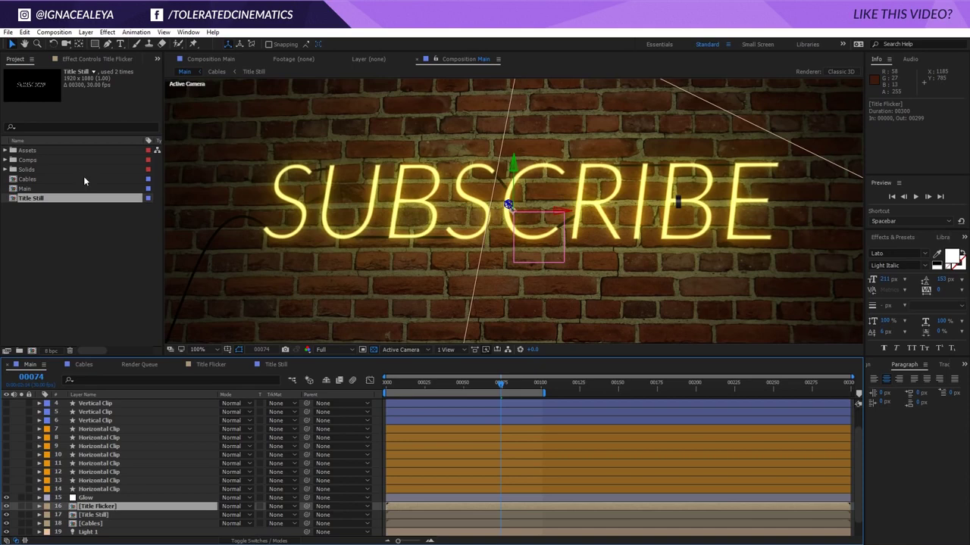
click(87, 58)
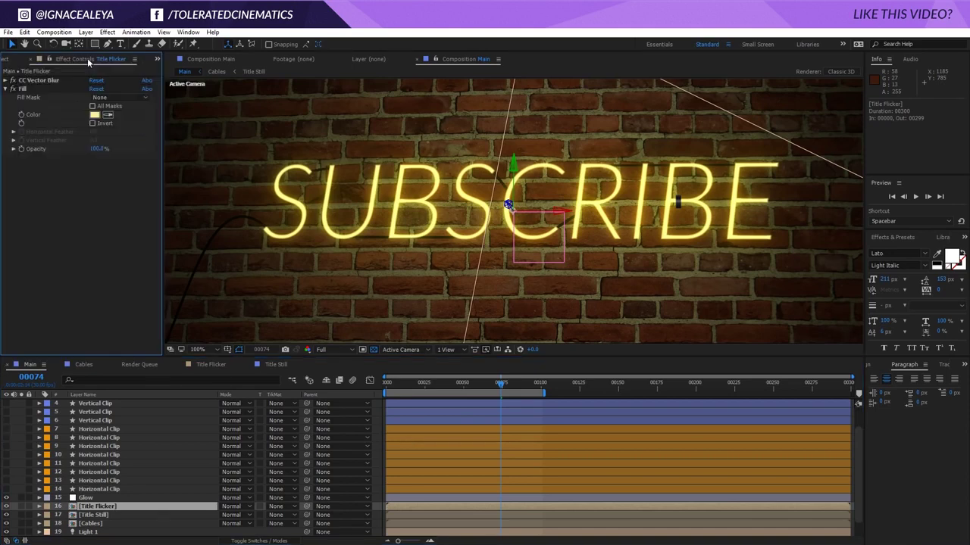
click(94, 115)
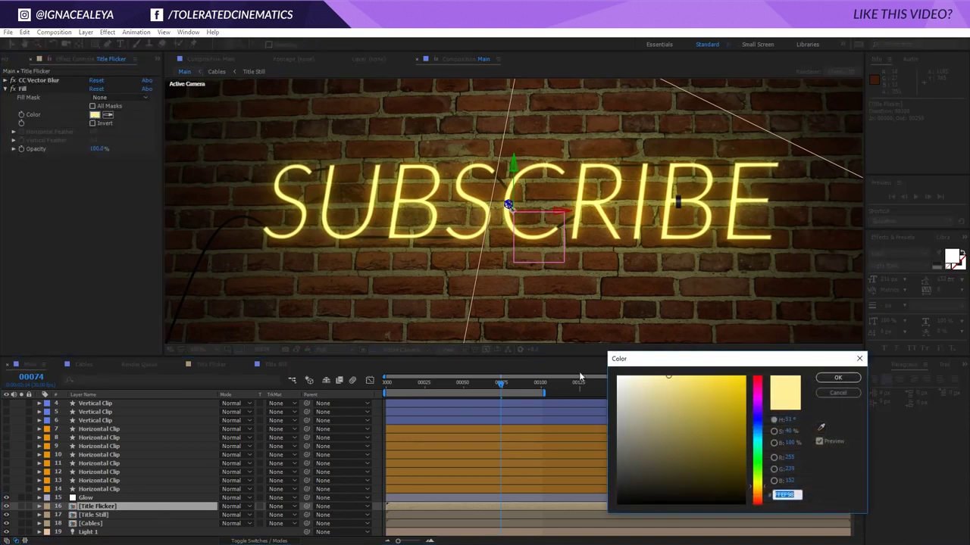
click(759, 428)
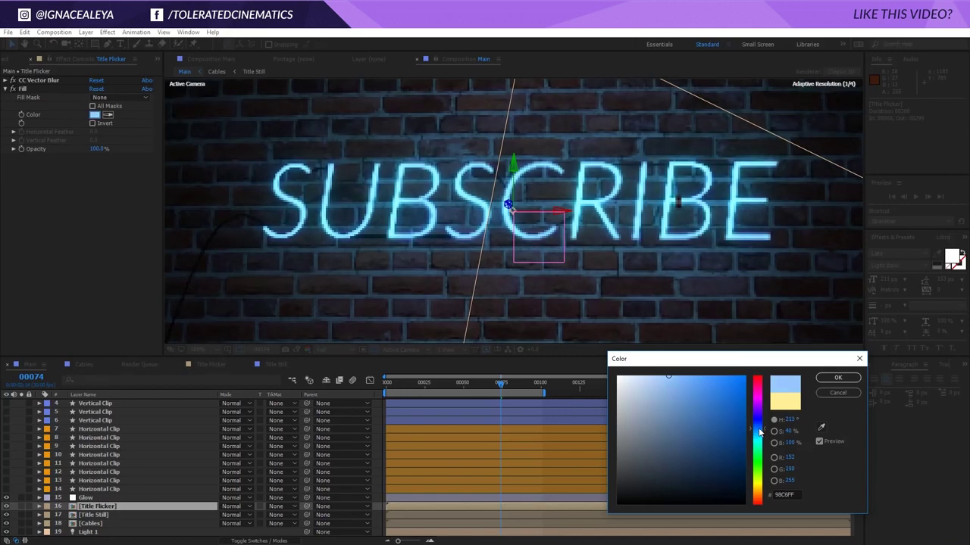
click(834, 378)
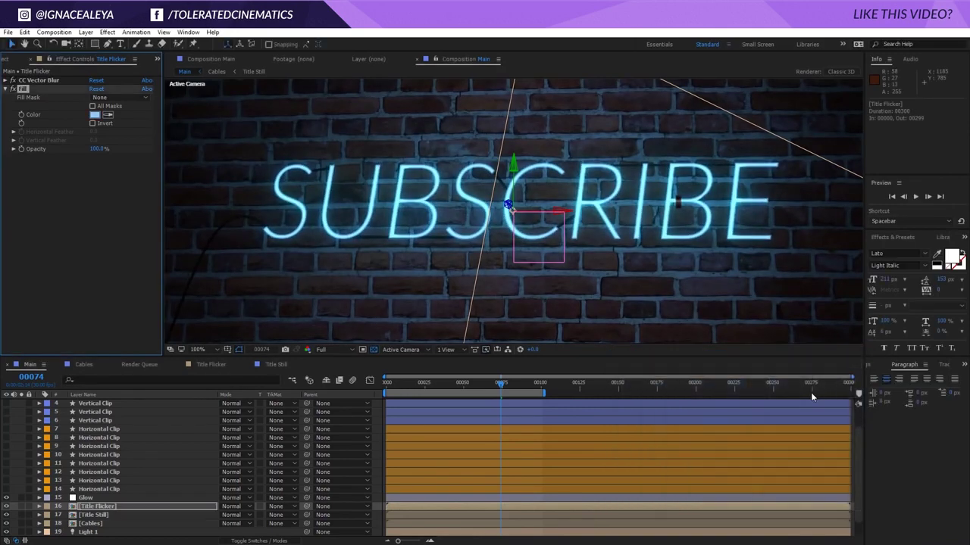
key(comma)
key(comma)
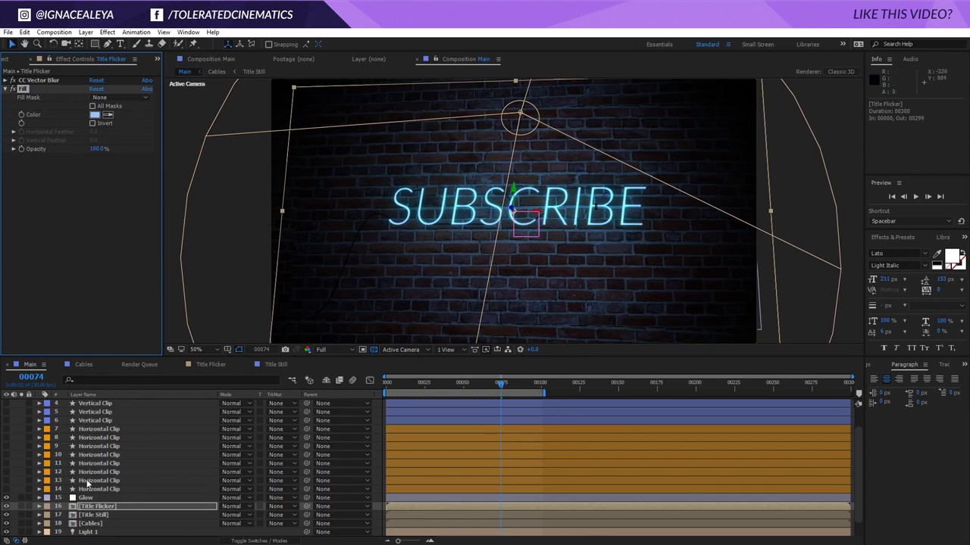
scroll(89, 484, down, 2)
Toggle the Cables layer's visibility to check it, then open the Cables precomp.
click(95, 506)
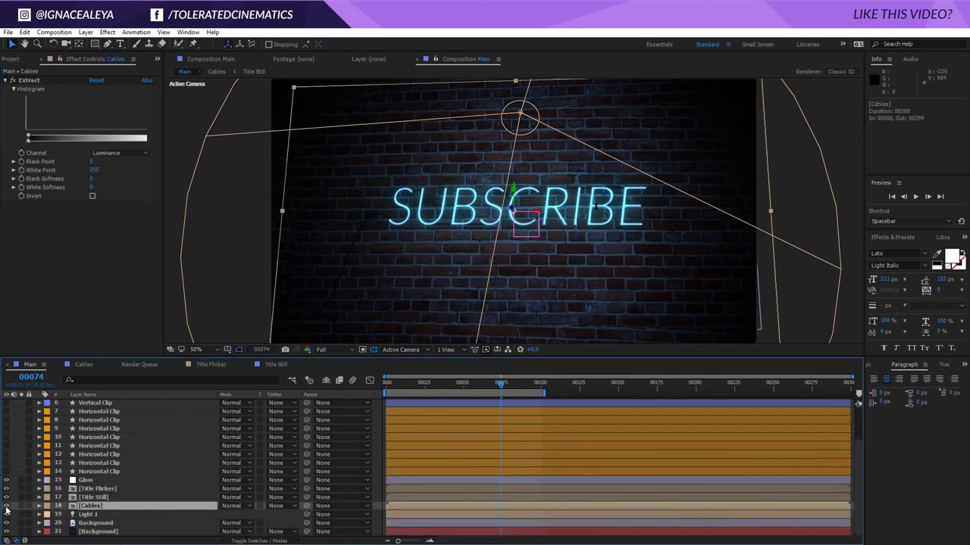
click(7, 507)
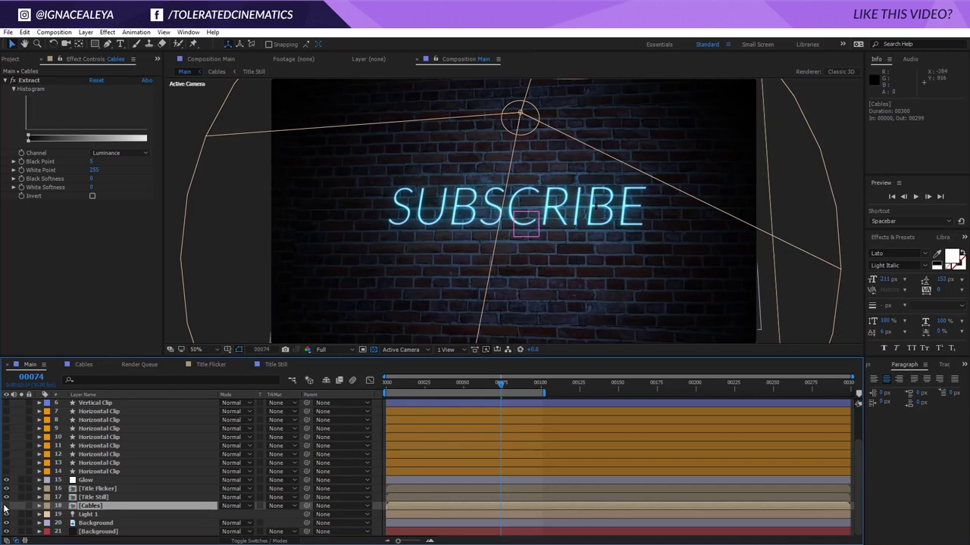
click(6, 506)
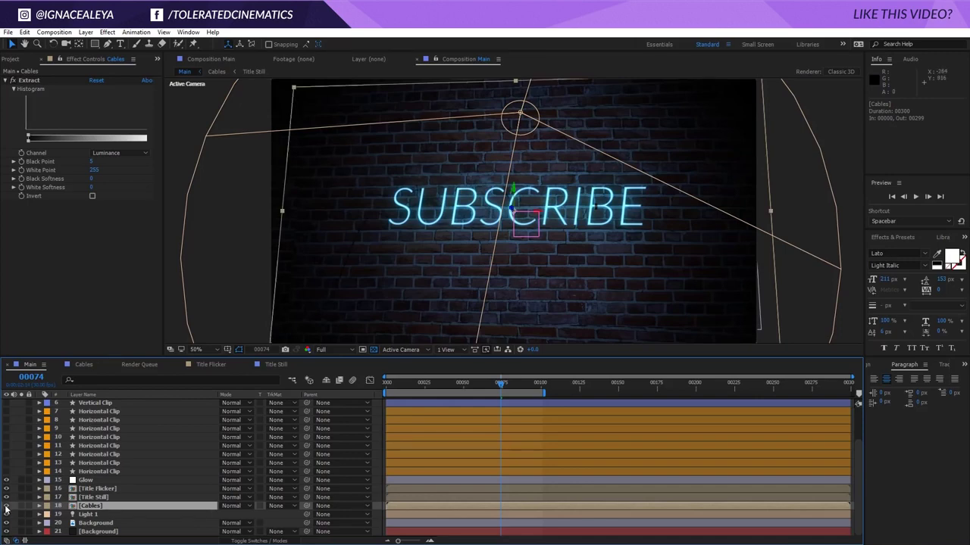
double_click(89, 506)
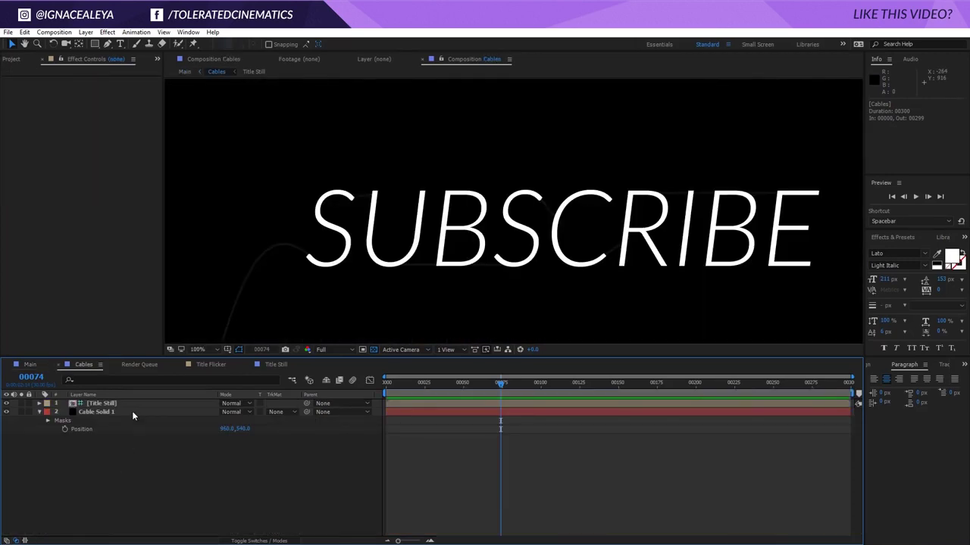
Reveal Cable Solid 1's six mask paths and delete them all.
click(113, 413)
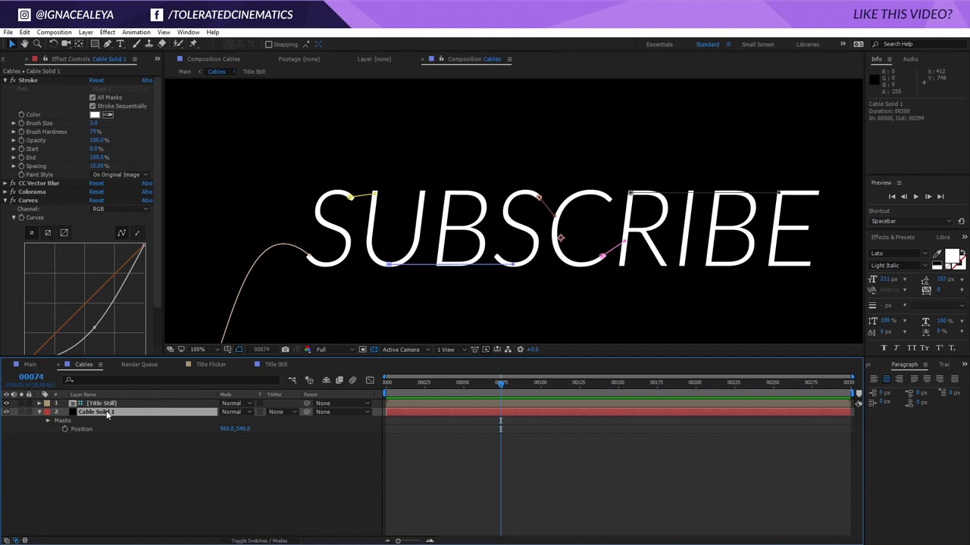
key(m)
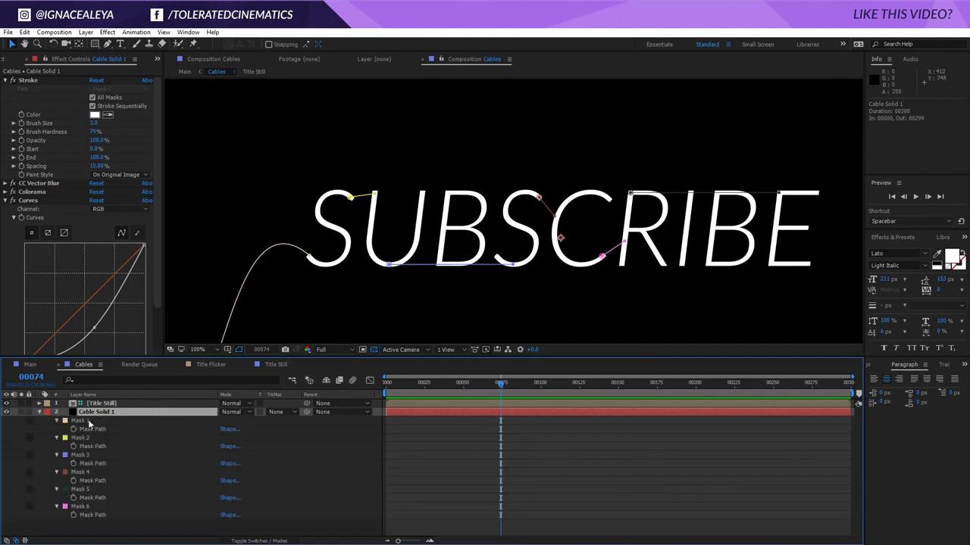
click(62, 536)
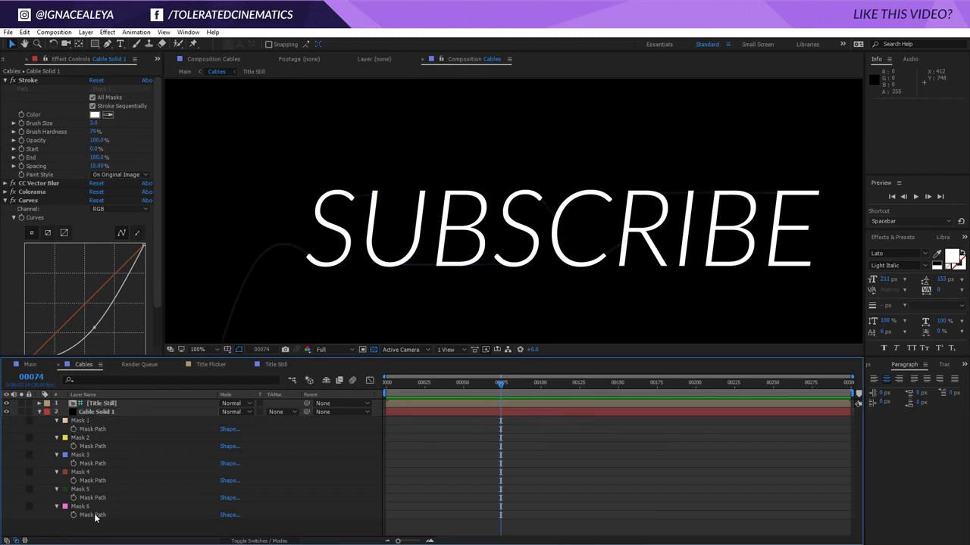
drag(65, 525, 106, 421)
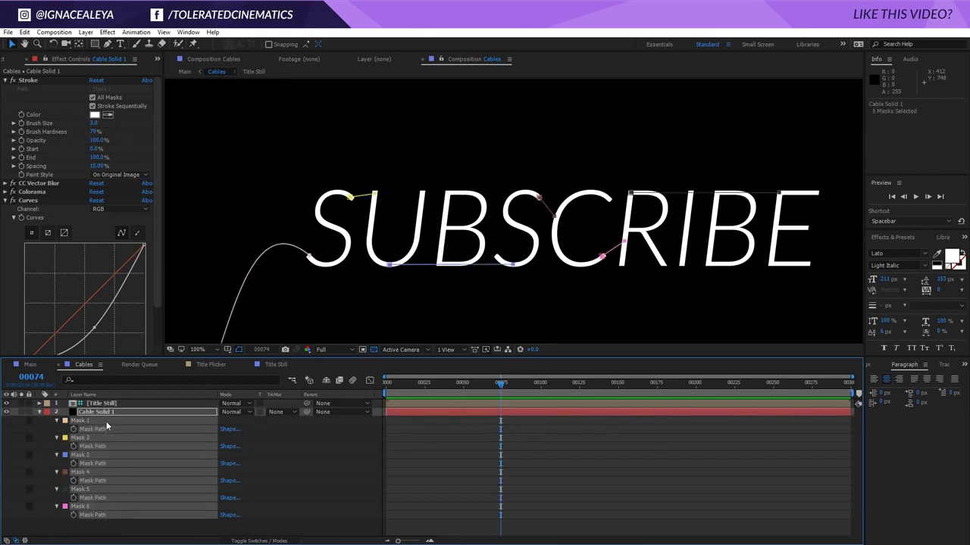
key(m)
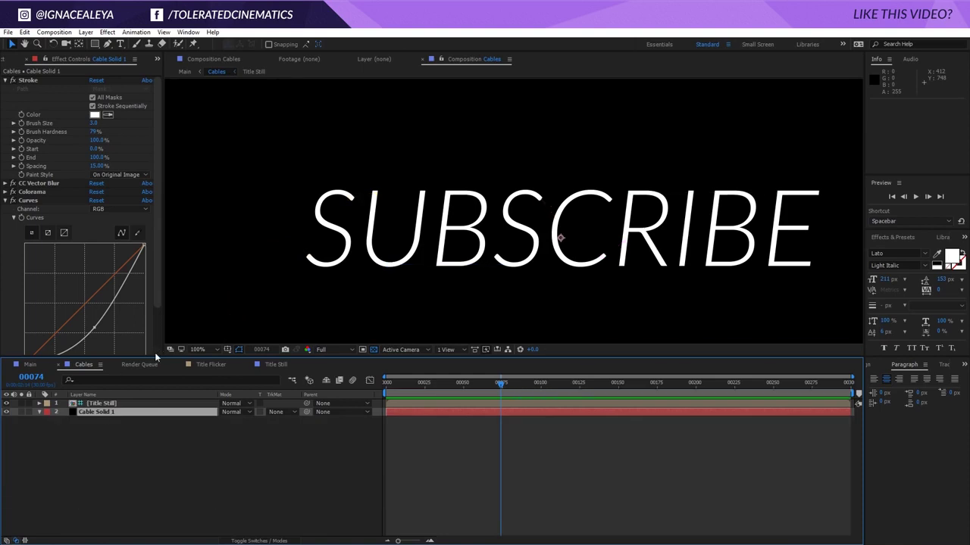
Draw a curved Pen-tool mask on Cable Solid 1 from the lower left up to the S.
click(107, 44)
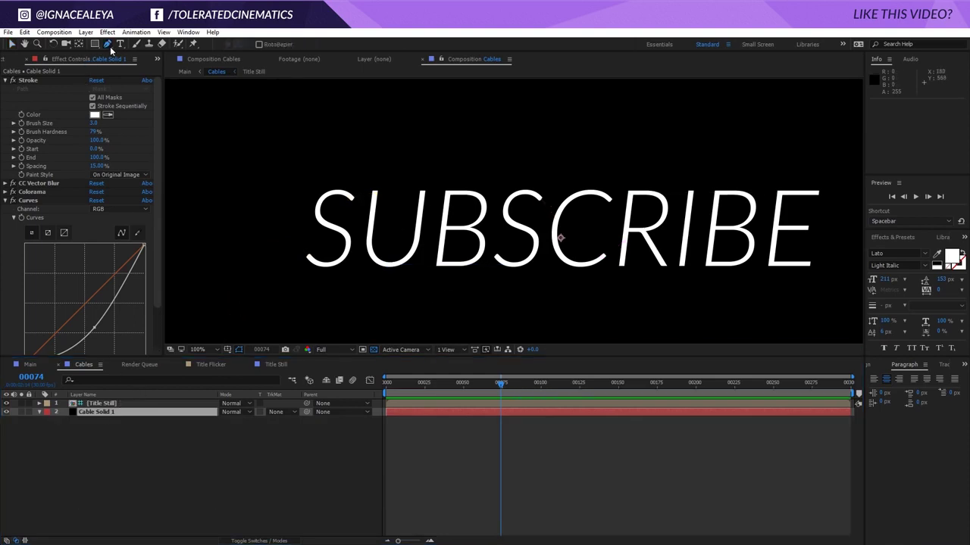
key(comma)
click(280, 300)
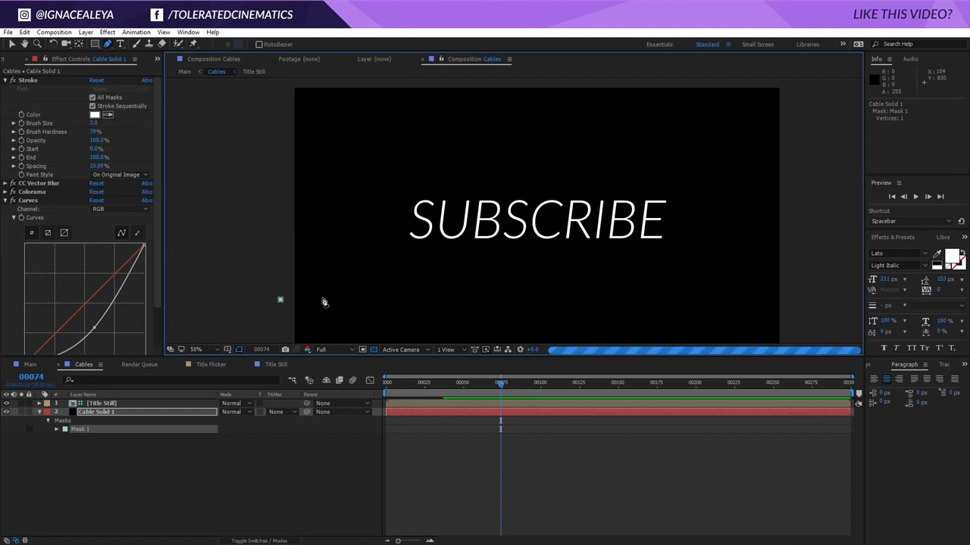
drag(328, 296, 350, 285)
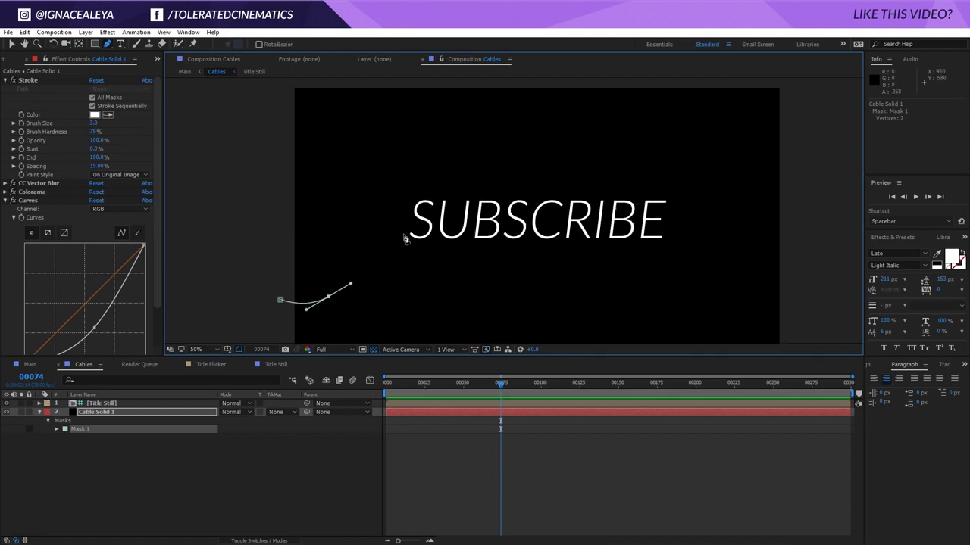
drag(412, 238, 429, 260)
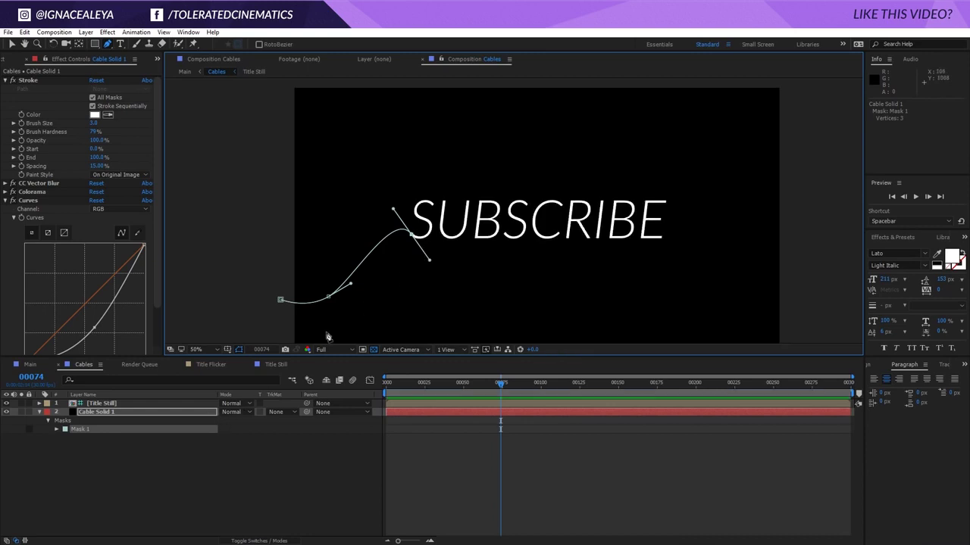
click(174, 482)
key(slash)
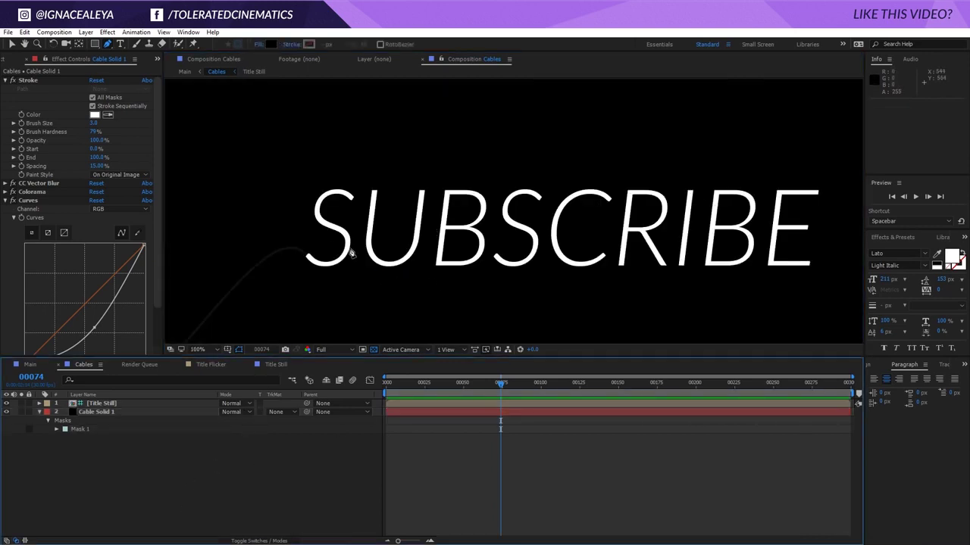
Delete the accidentally created Shape Layer 1.
click(407, 217)
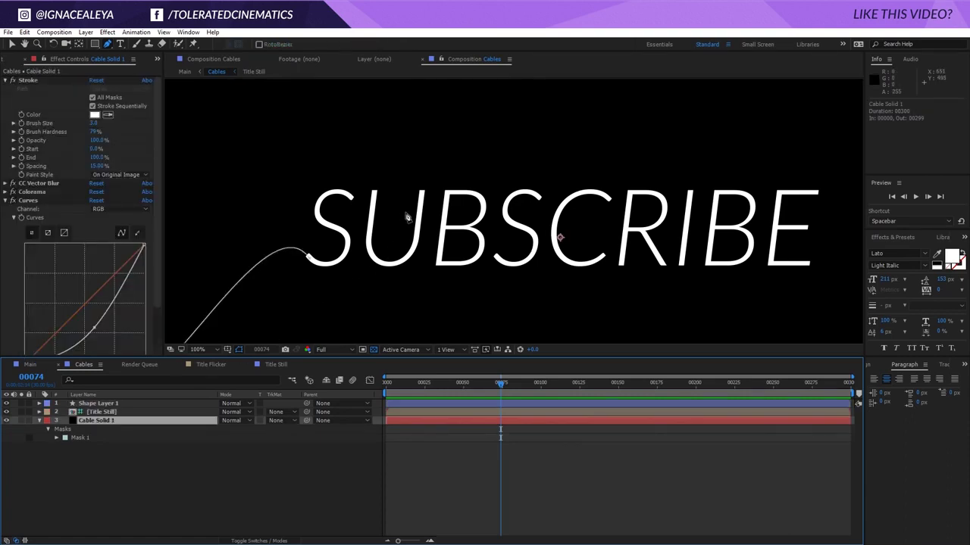
click(120, 403)
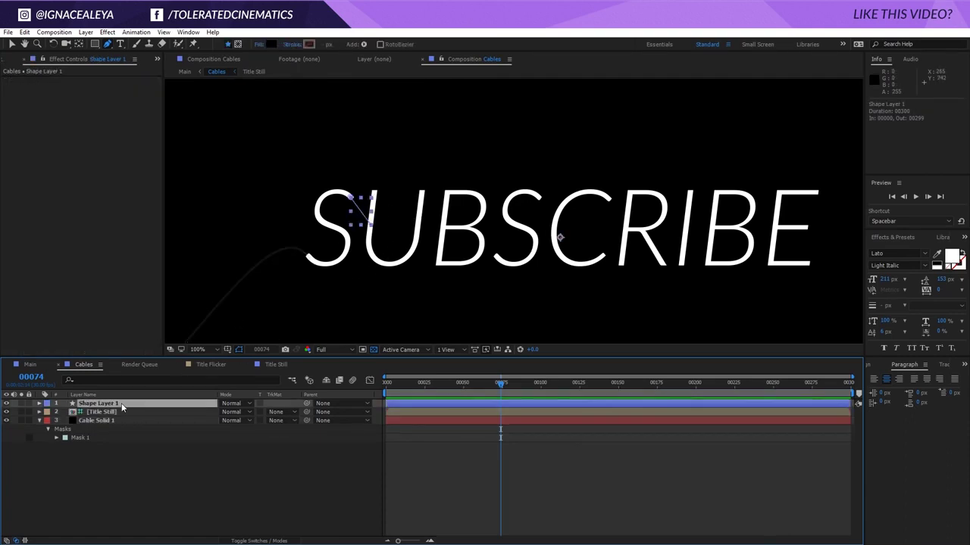
key(Delete)
click(112, 413)
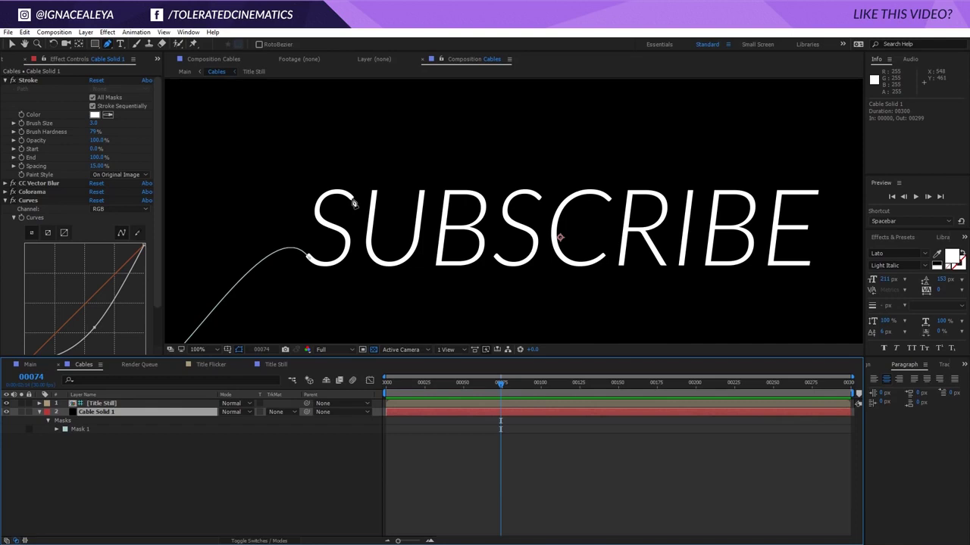
Draw Mask 2 down the S and short Mask 3 near the B, then zoom in on SU.
click(349, 197)
click(370, 222)
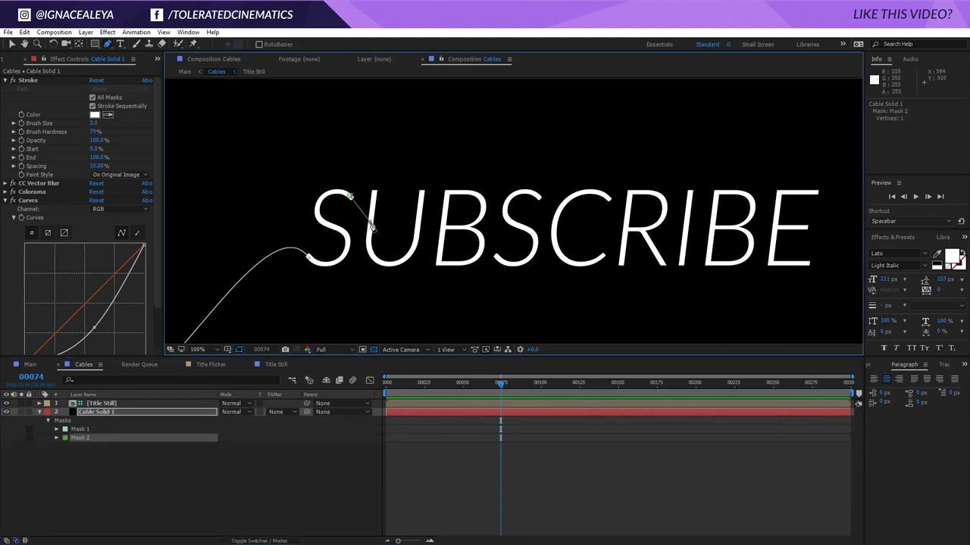
click(213, 476)
click(126, 412)
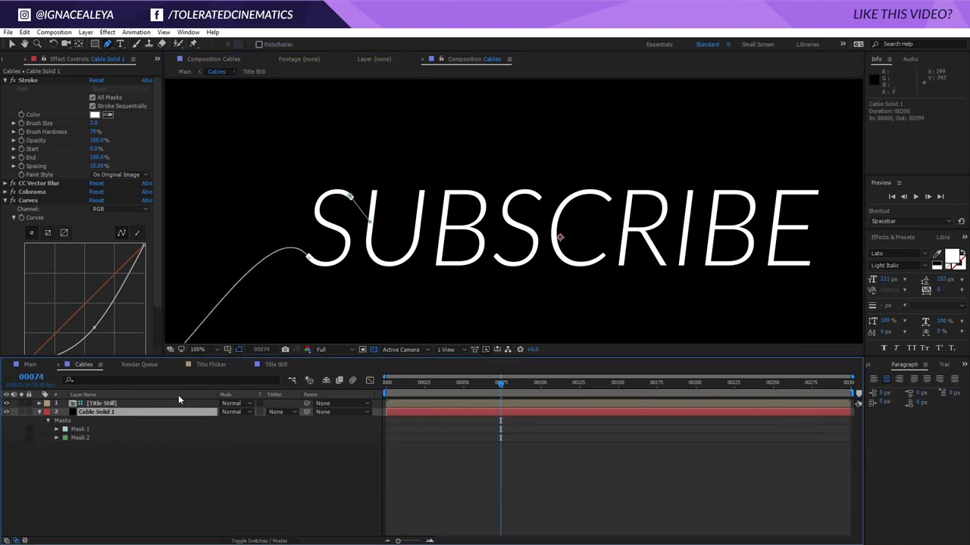
click(421, 193)
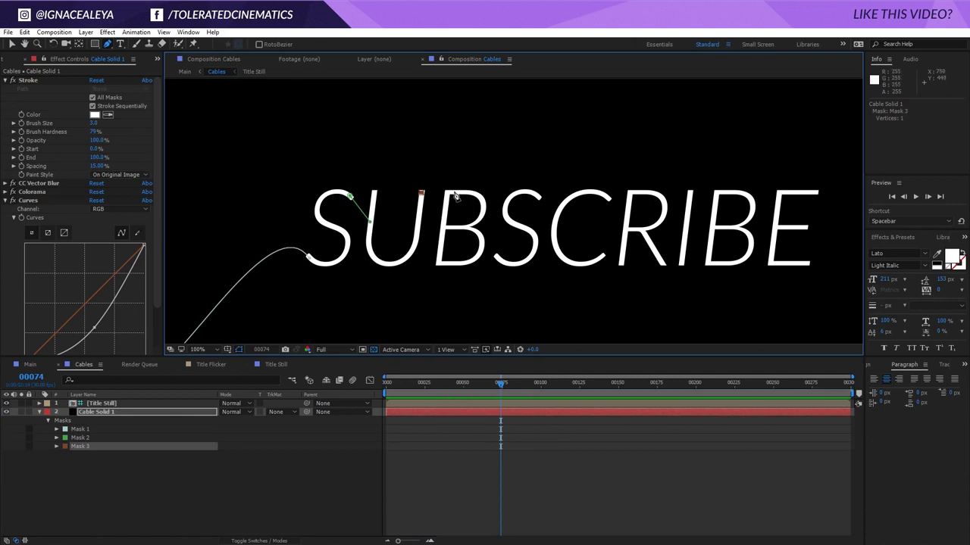
click(452, 191)
click(261, 458)
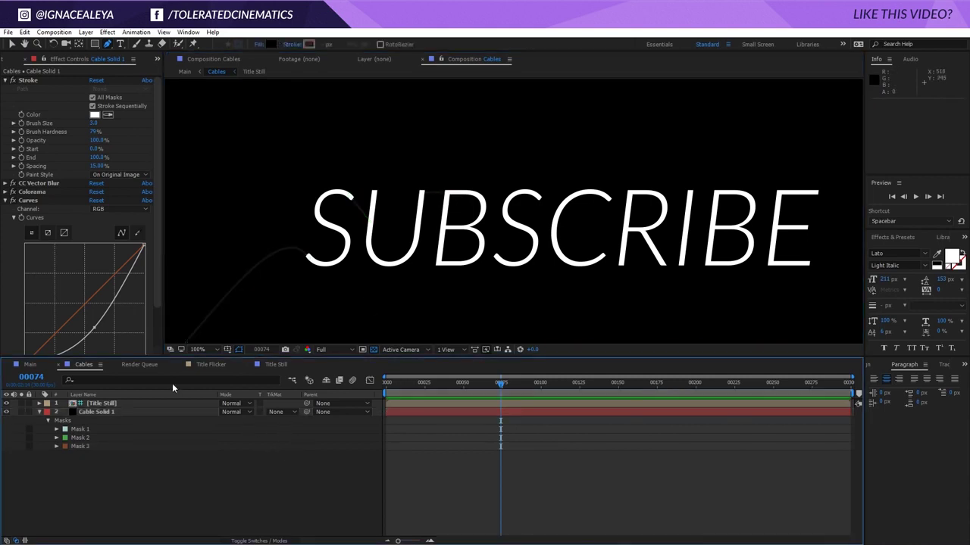
key(period)
key(period)
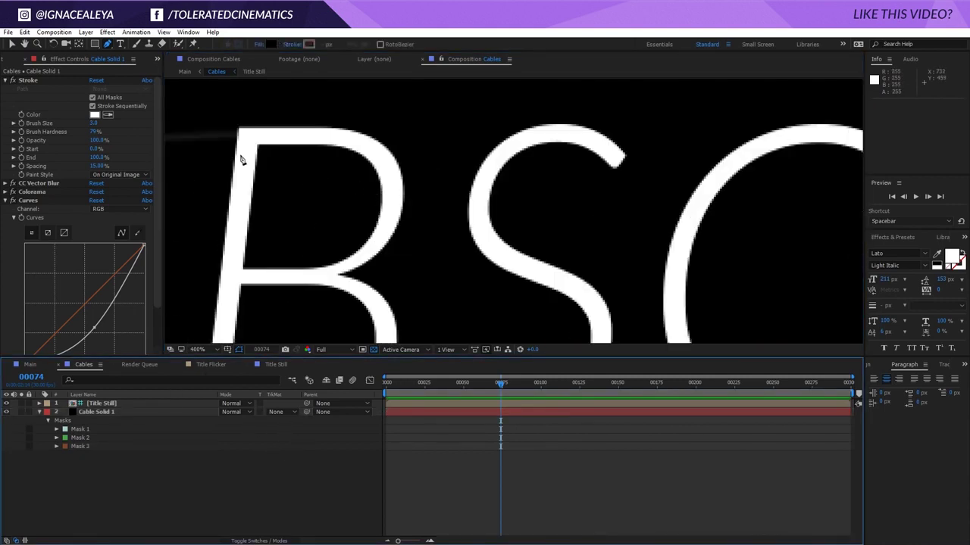
drag(280, 151, 631, 190)
drag(519, 184, 720, 260)
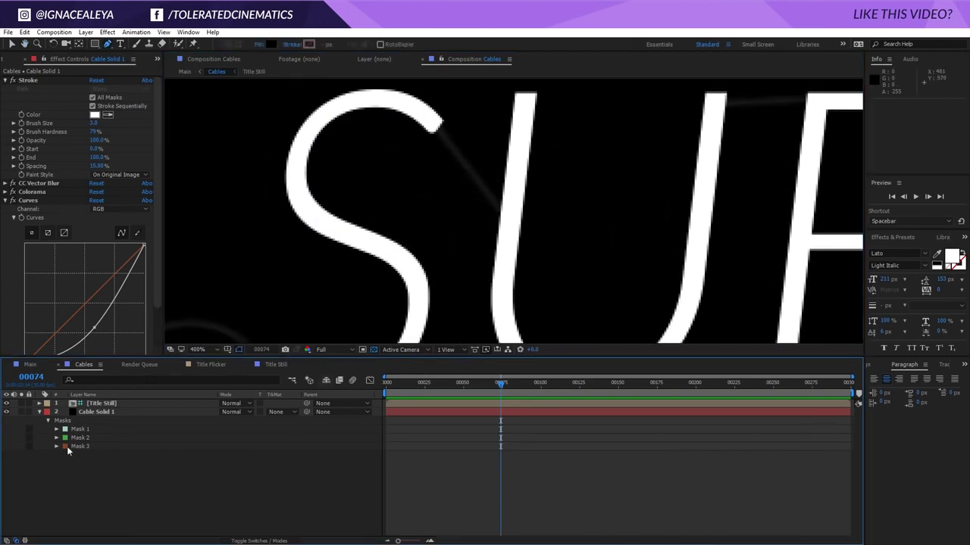
Return to the Main comp and move the time indicator to frame 33.
click(30, 366)
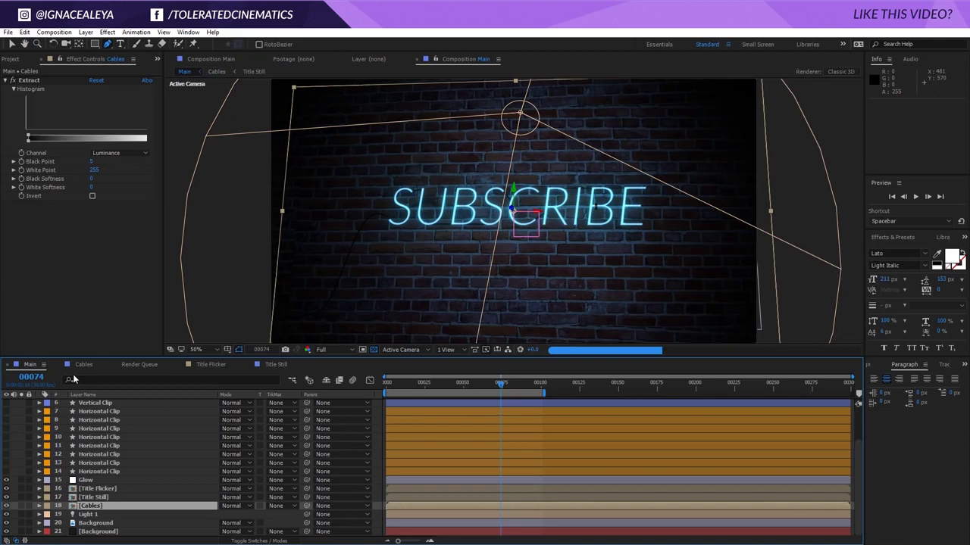
click(434, 384)
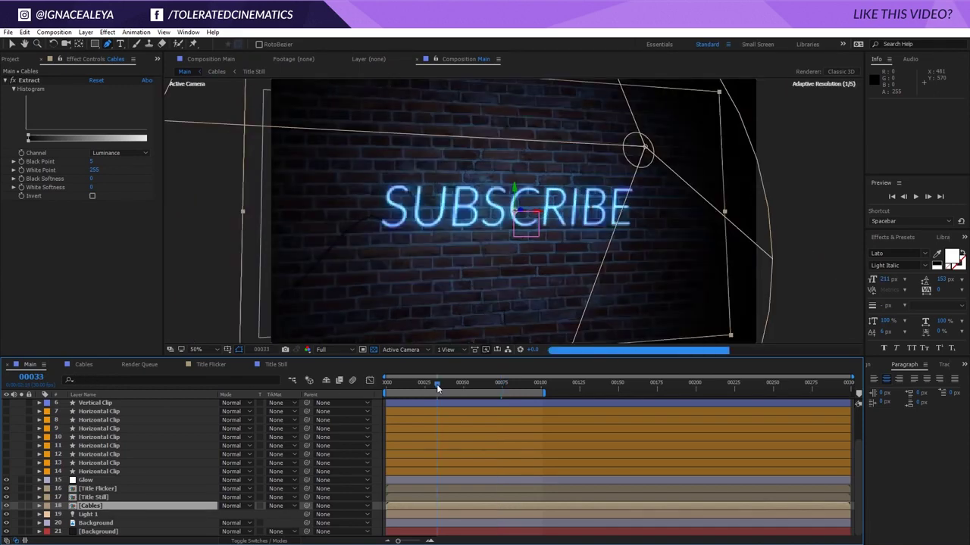